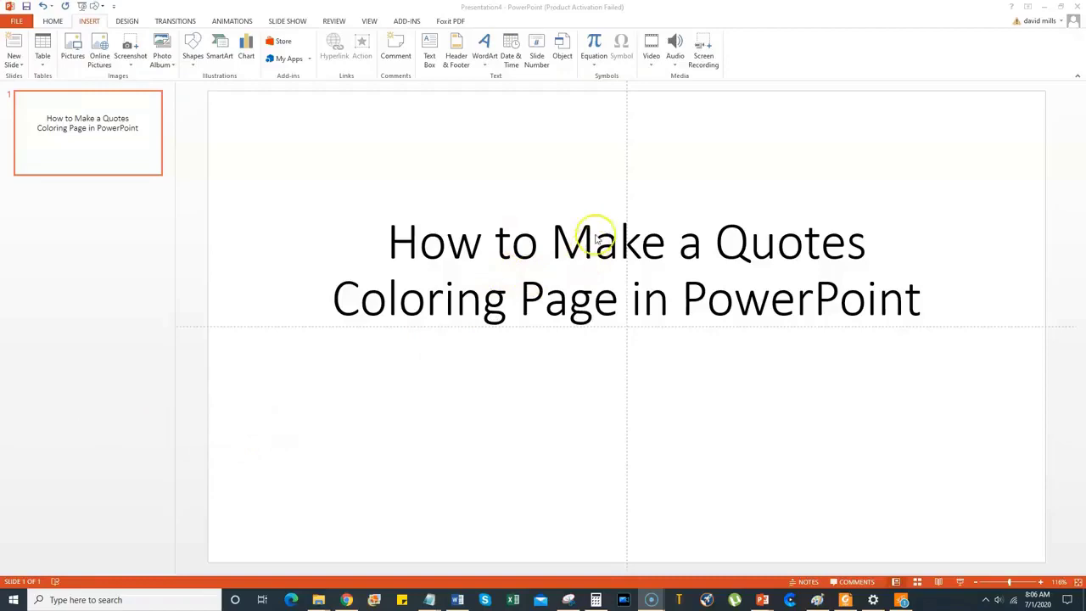
# Step: Delete the title text from the first slide
pyautogui.click(586, 160)
pyautogui.click(354, 168)
pyautogui.press('Delete')
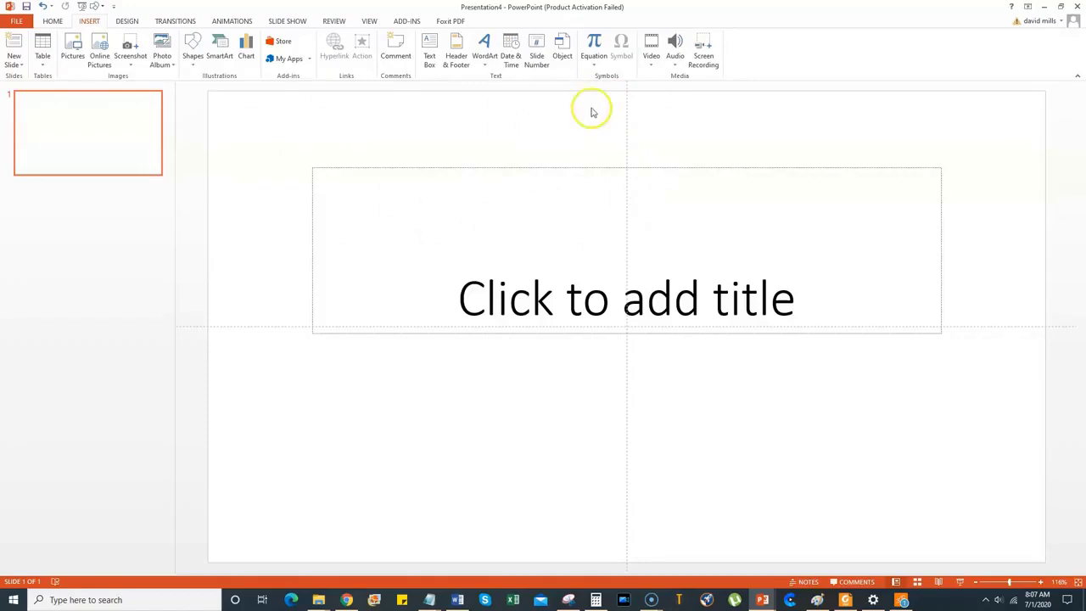
pyautogui.click(536, 166)
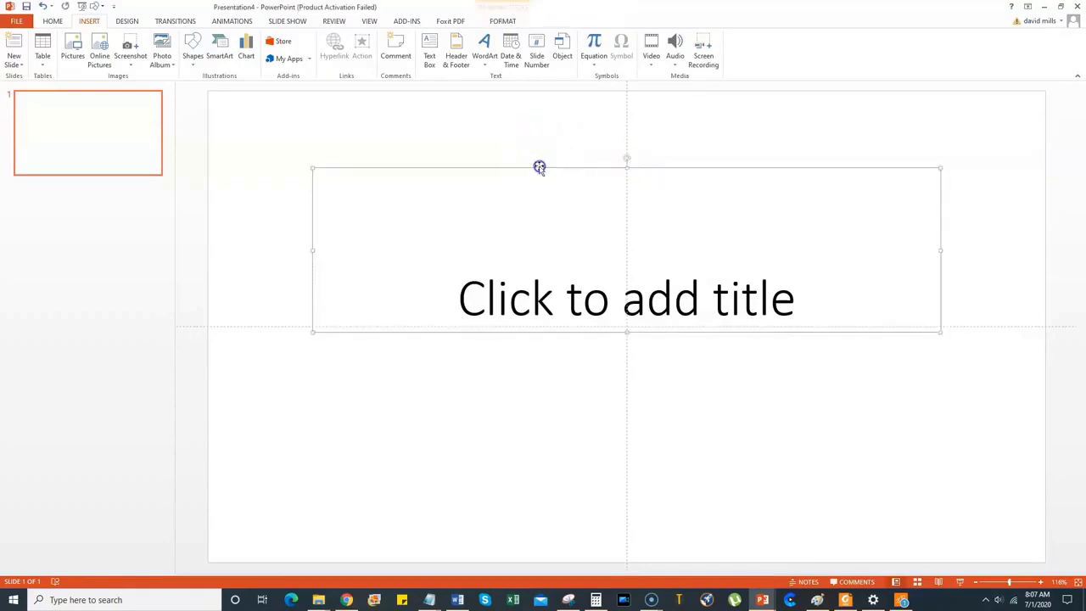
pyautogui.click(511, 134)
pyautogui.click(509, 164)
pyautogui.click(487, 124)
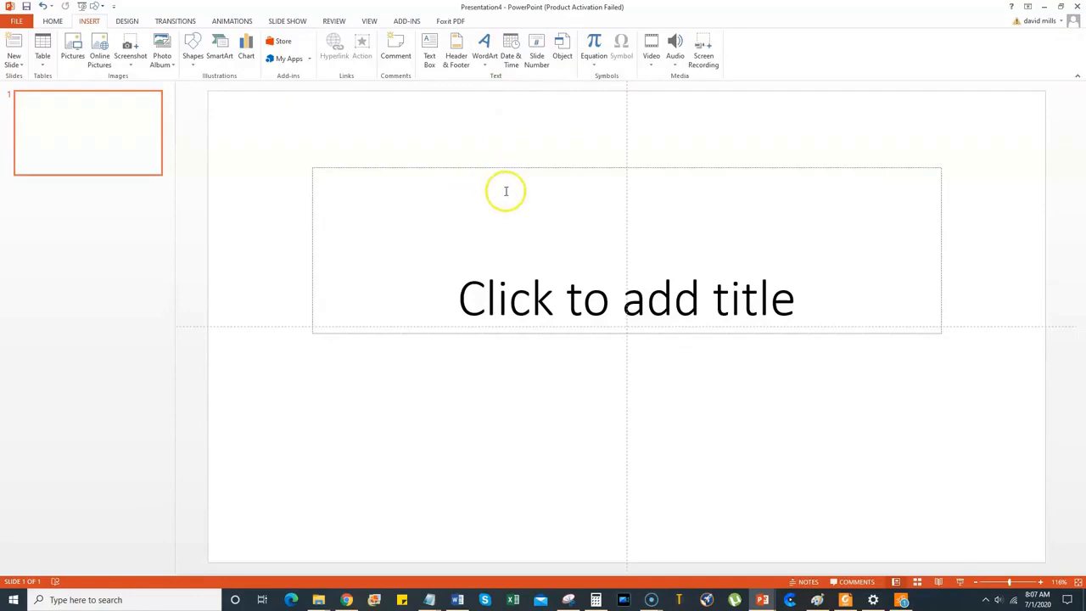
pyautogui.click(534, 142)
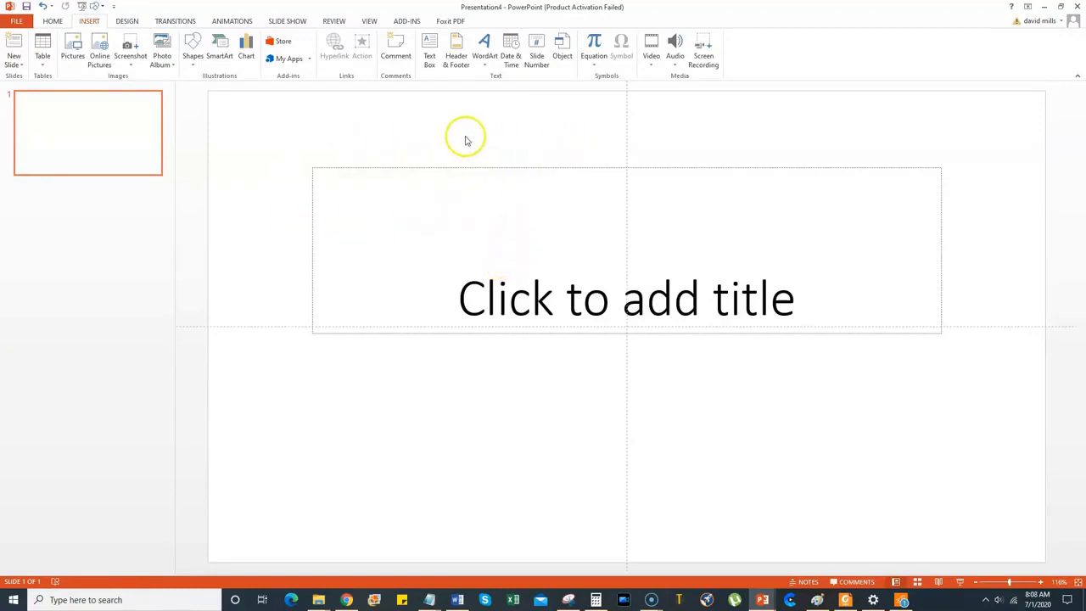
pyautogui.click(369, 127)
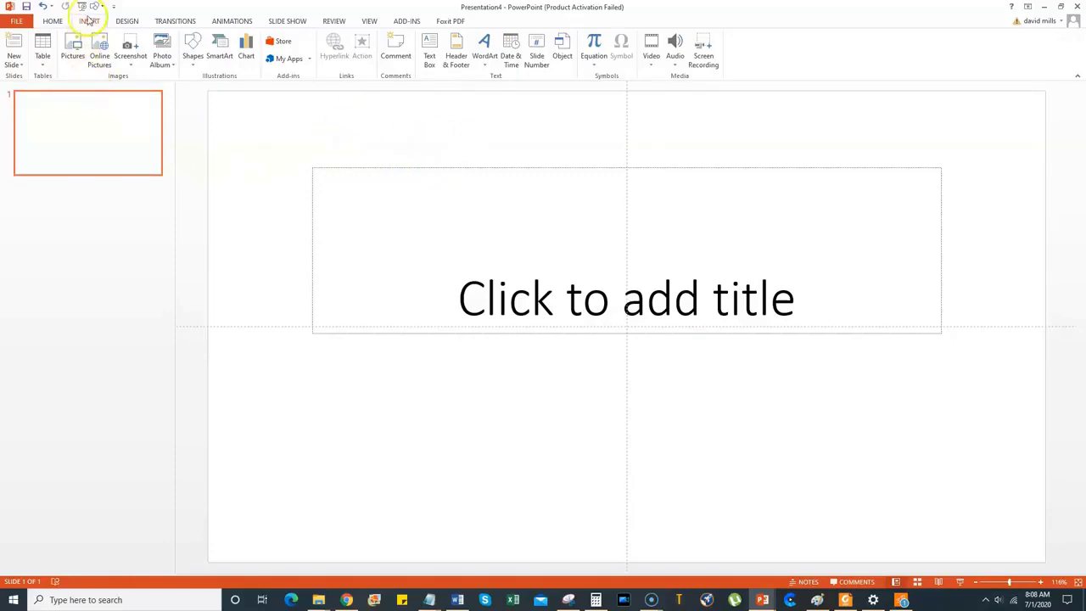
# Step: Insert the pattern picture 027.jpg from the rectangle folder onto the slide
pyautogui.click(71, 58)
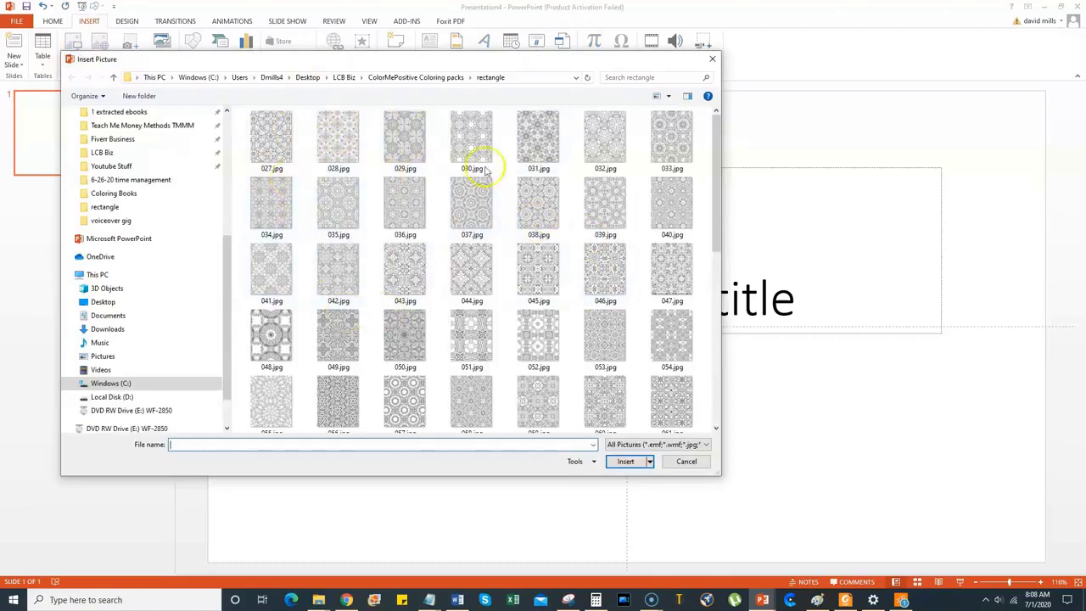
pyautogui.scroll(-6, 530, 313)
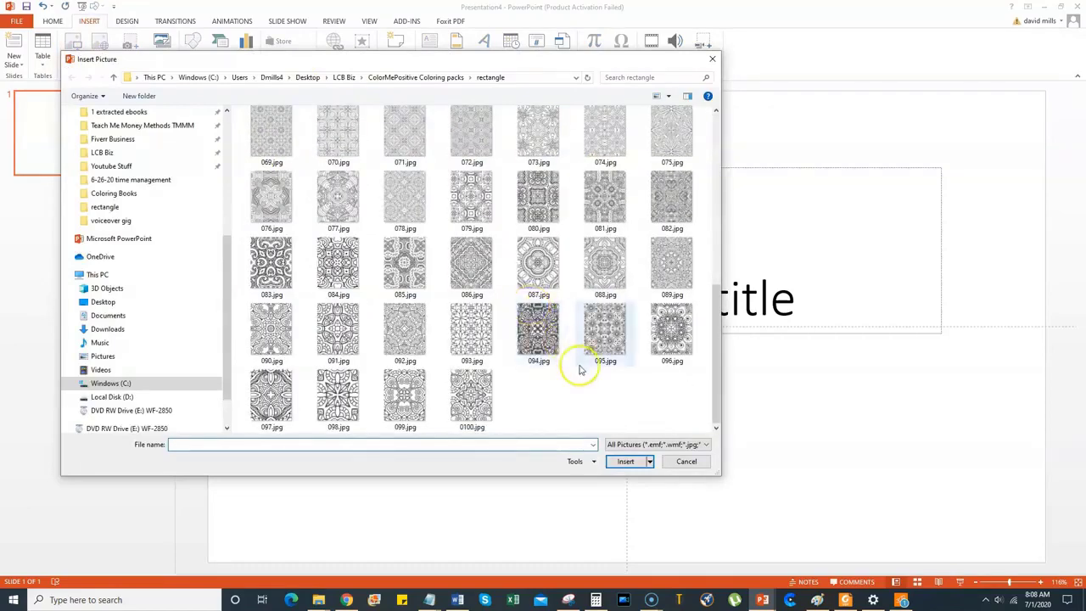
pyautogui.scroll(2, 556, 373)
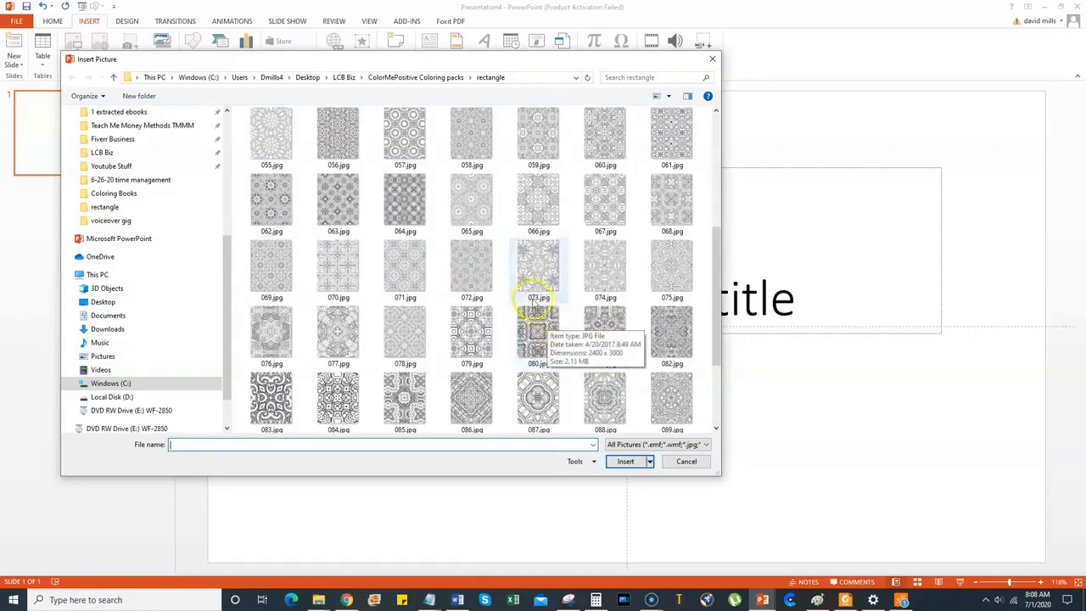
pyautogui.scroll(3, 547, 327)
pyautogui.scroll(1, 521, 282)
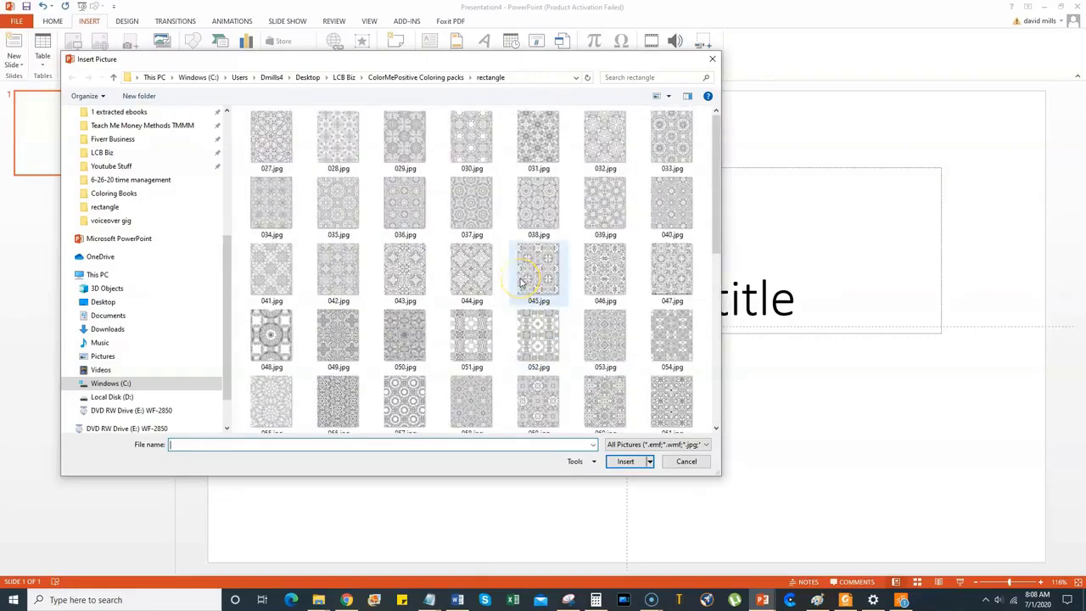
pyautogui.scroll(-6, 521, 283)
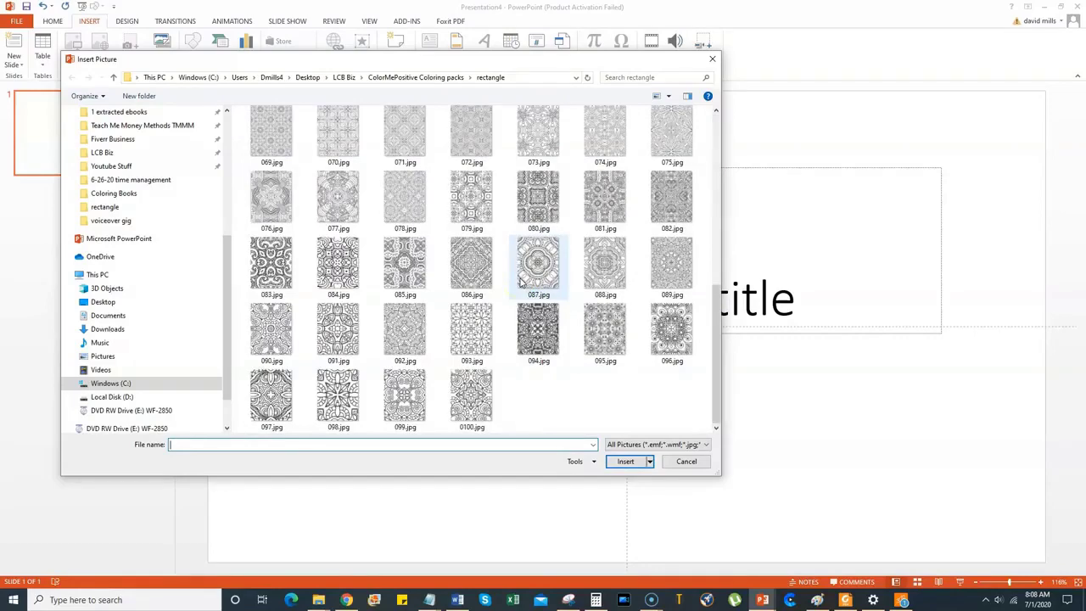
pyautogui.scroll(6, 521, 283)
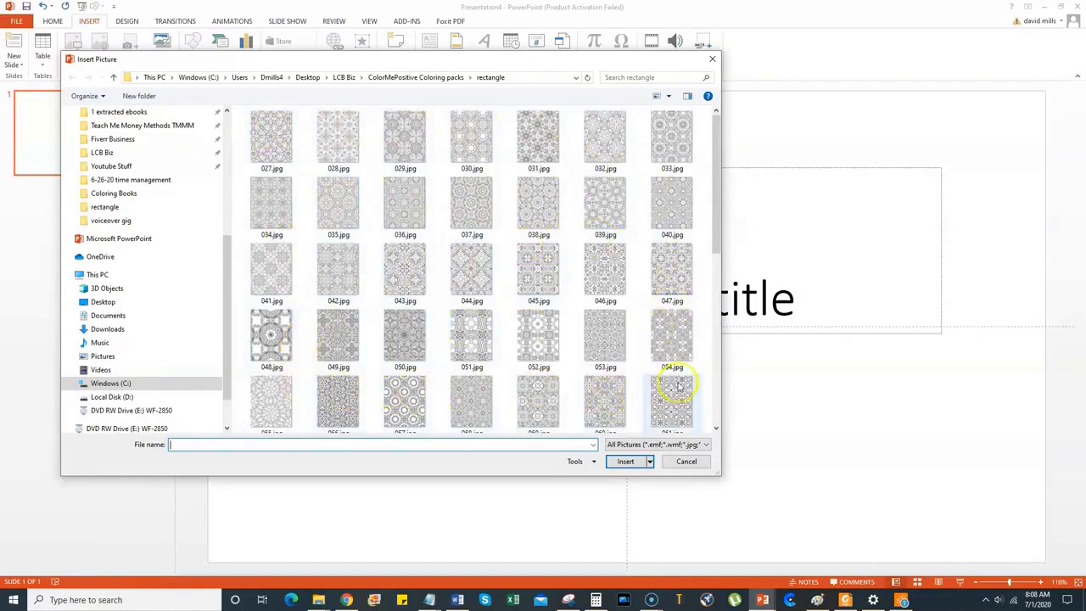
pyautogui.scroll(-5, 674, 385)
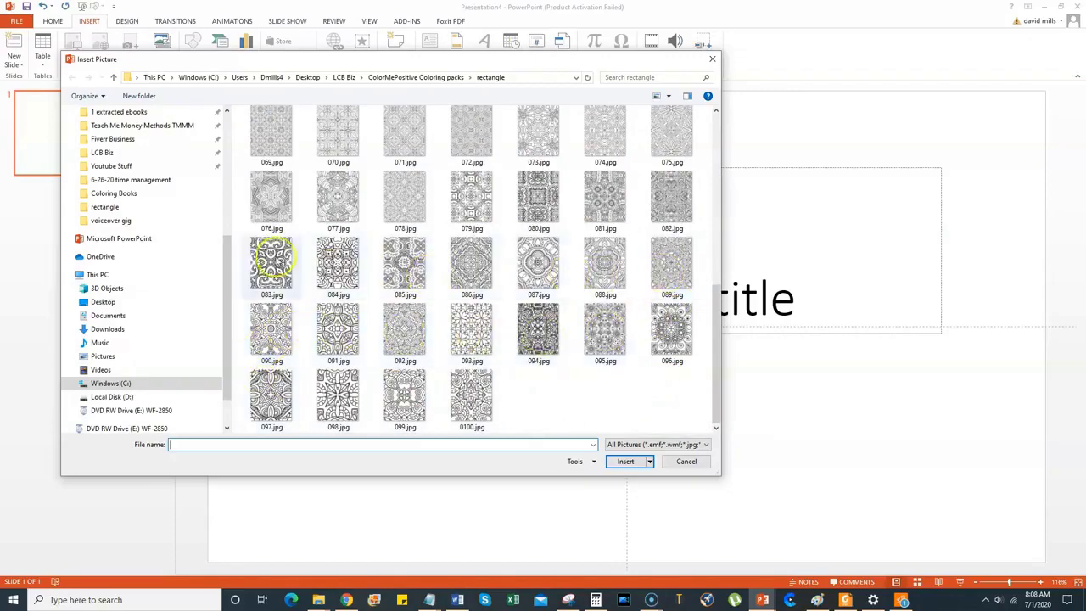
pyautogui.scroll(5, 536, 200)
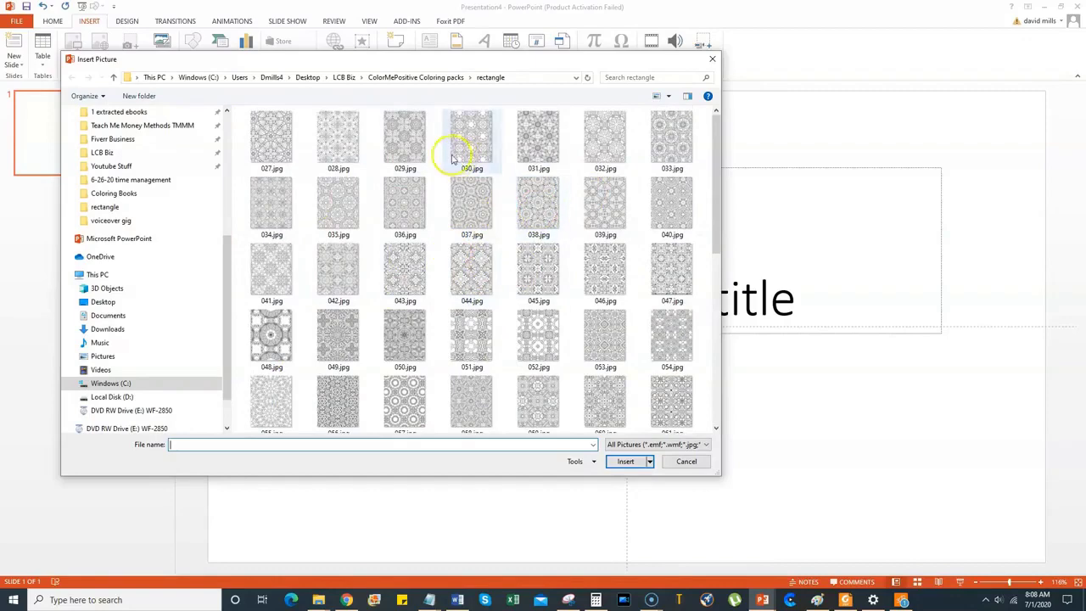
pyautogui.scroll(-5, 560, 245)
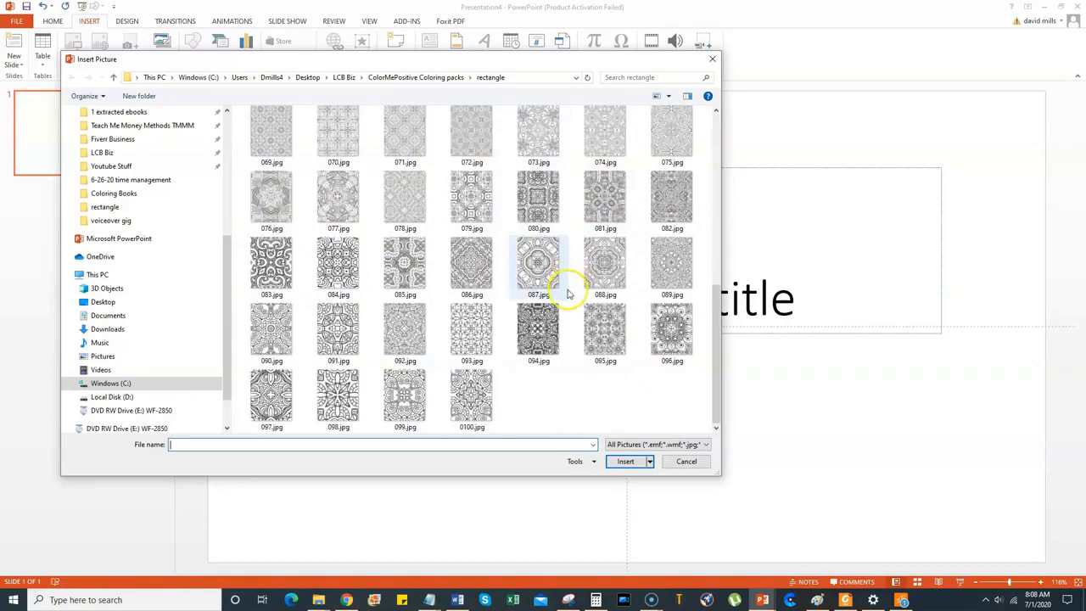
pyautogui.scroll(5, 405, 241)
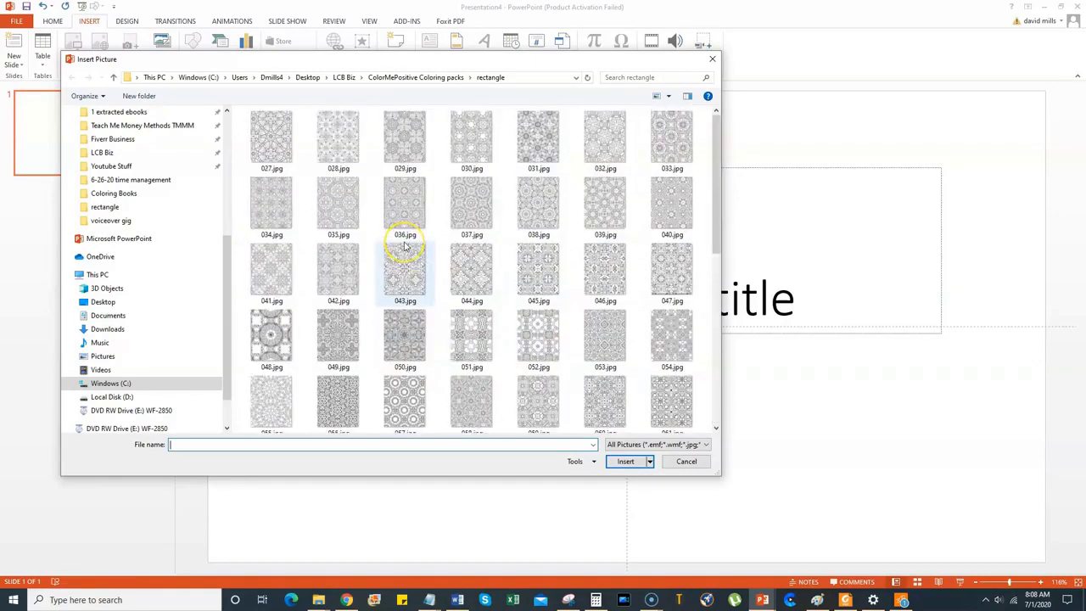
pyautogui.click(273, 142)
pyautogui.click(620, 461)
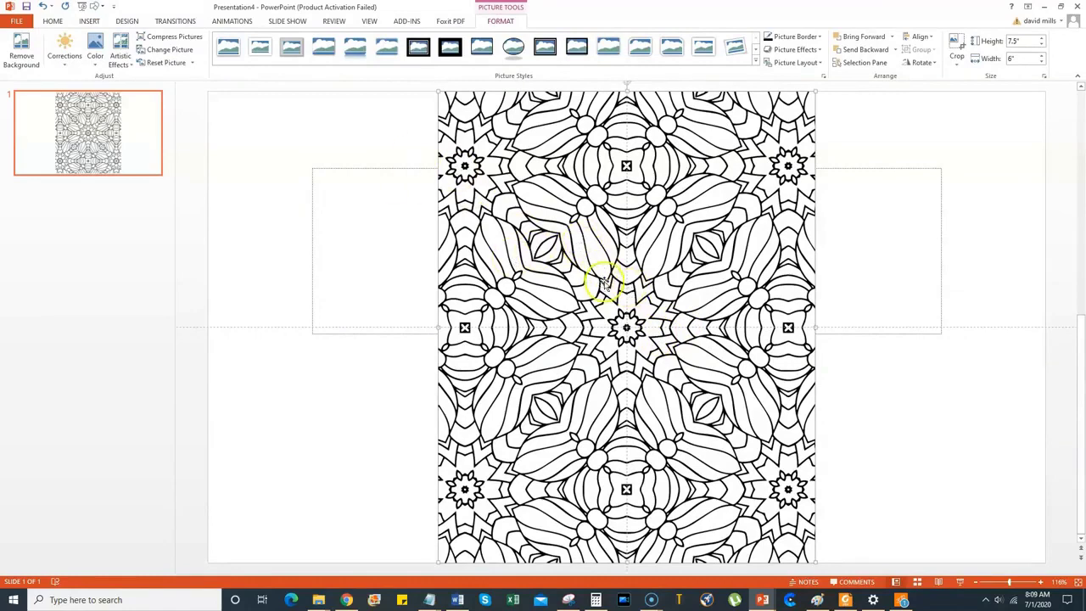
# Step: Set a custom portrait slide size of 8.5 in wide by 11 in high, maximizing the content to the new size
pyautogui.click(274, 165)
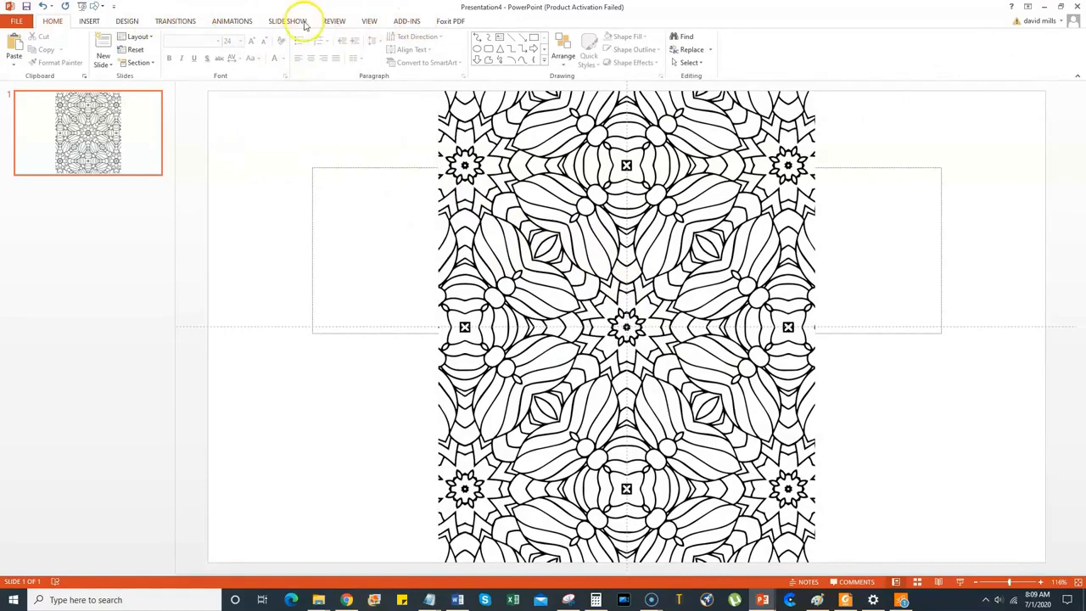
pyautogui.click(127, 21)
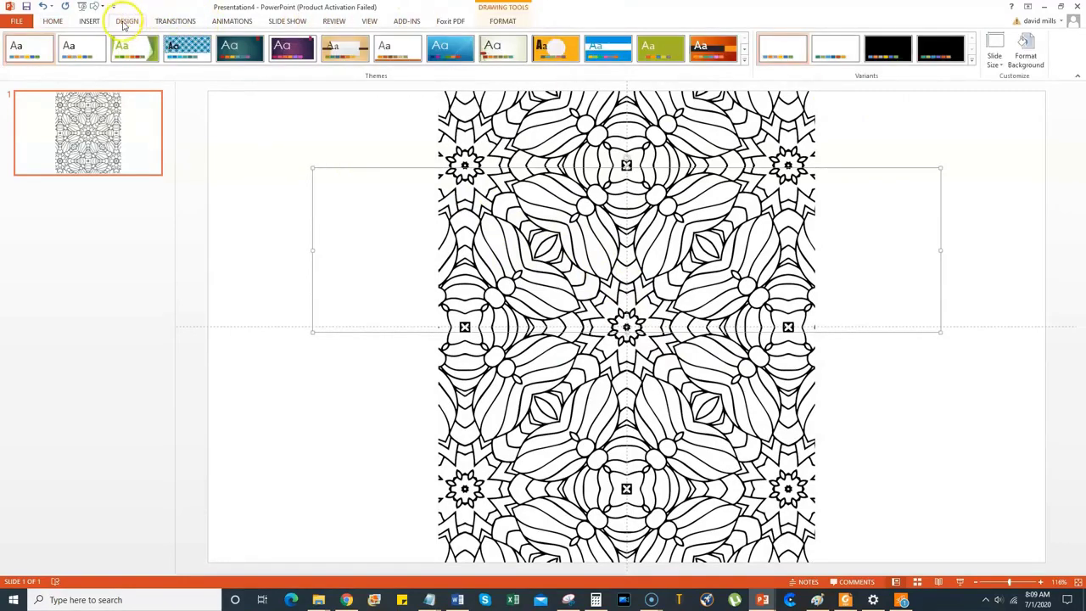
pyautogui.click(992, 56)
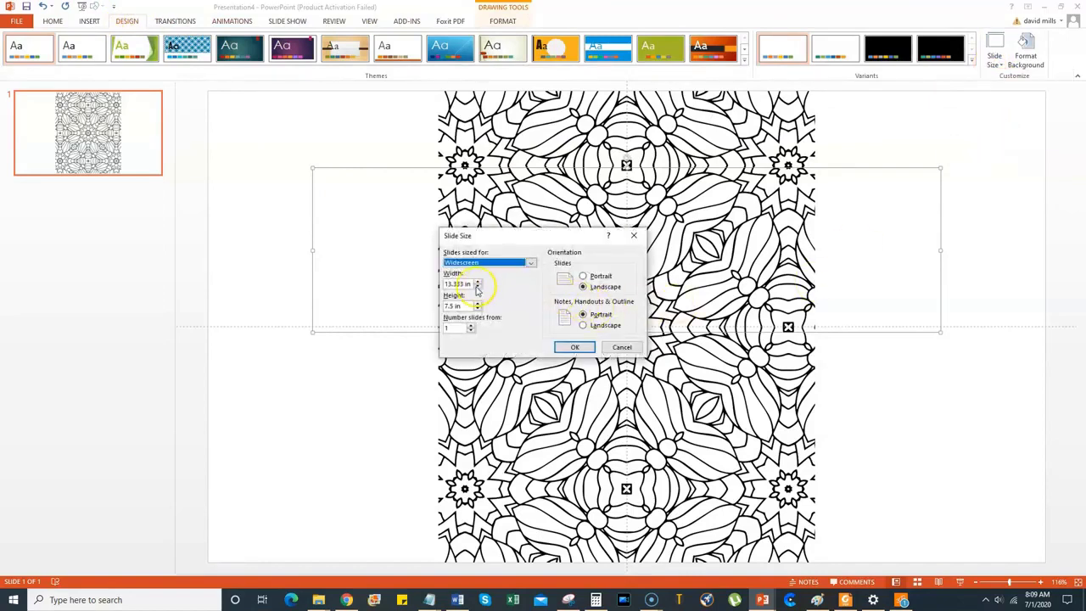
pyautogui.click(477, 287)
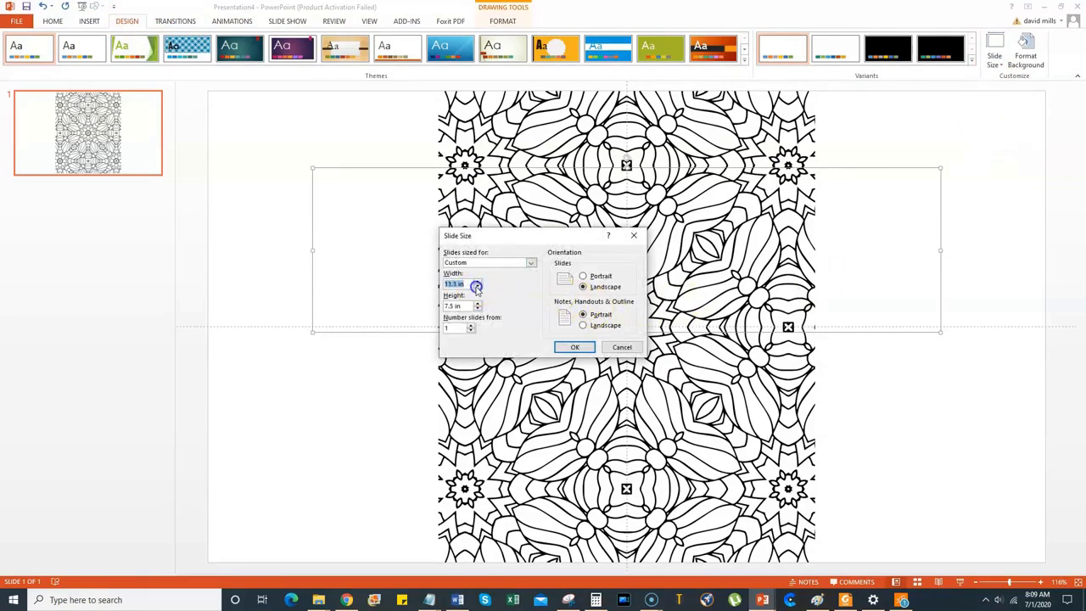
pyautogui.click(478, 281)
pyautogui.click(478, 303)
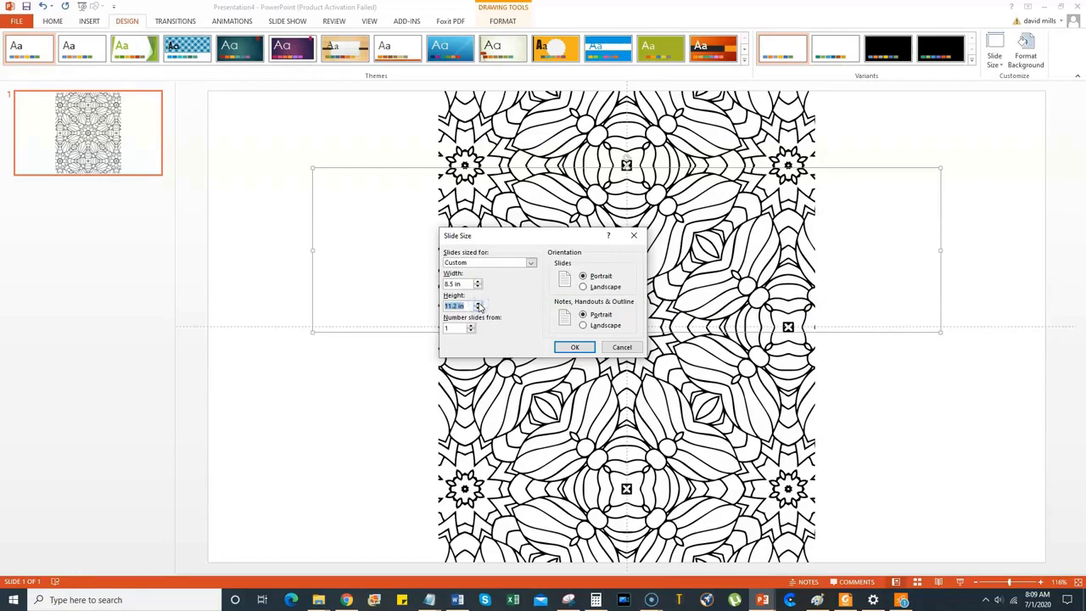
pyautogui.click(479, 308)
pyautogui.click(574, 347)
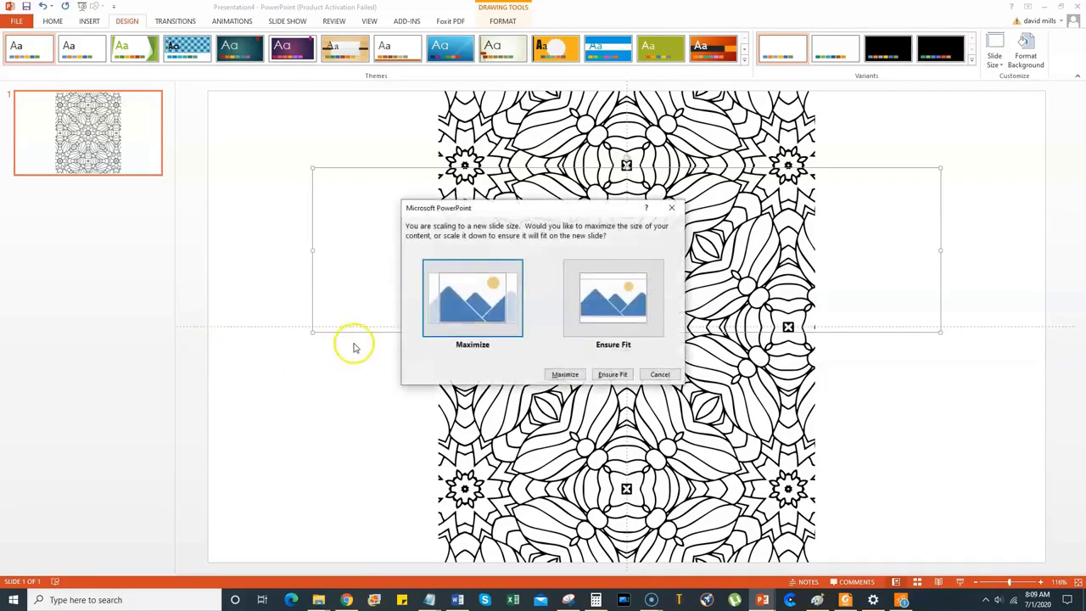
pyautogui.click(566, 374)
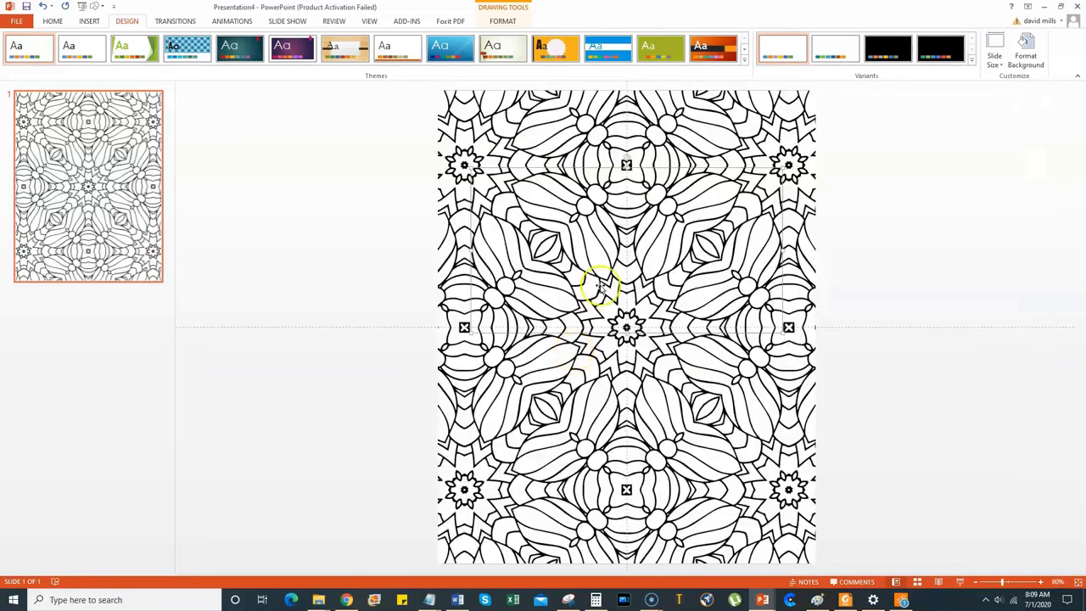
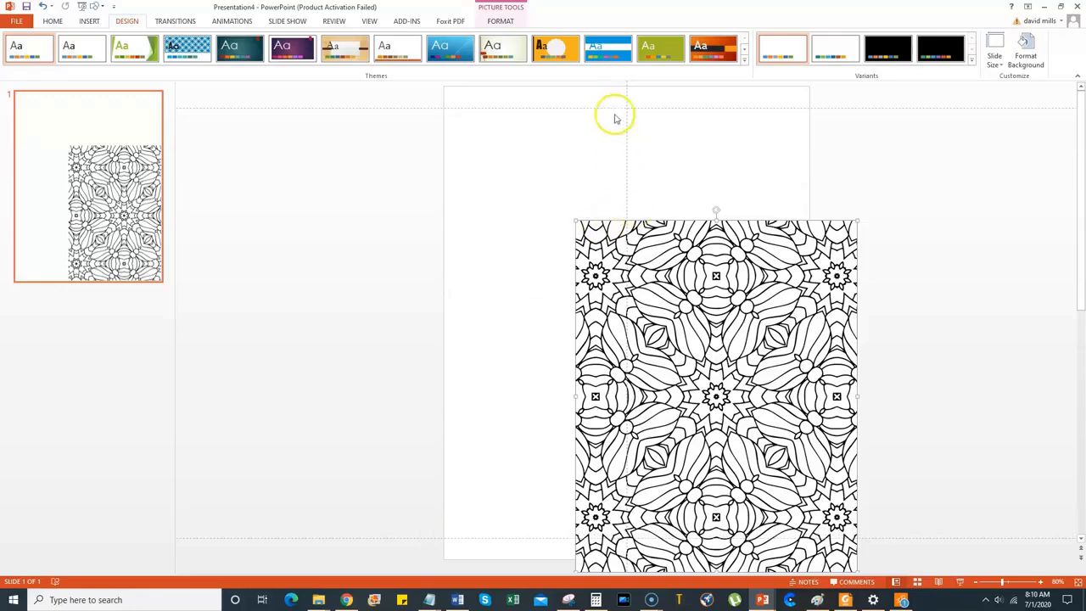
# Step: Place two vertical margin guides, one about 0.5 in inside the slide's left edge and one about 0.5 in inside its right edge
pyautogui.moveTo(627, 122); pyautogui.dragTo(738, 139)
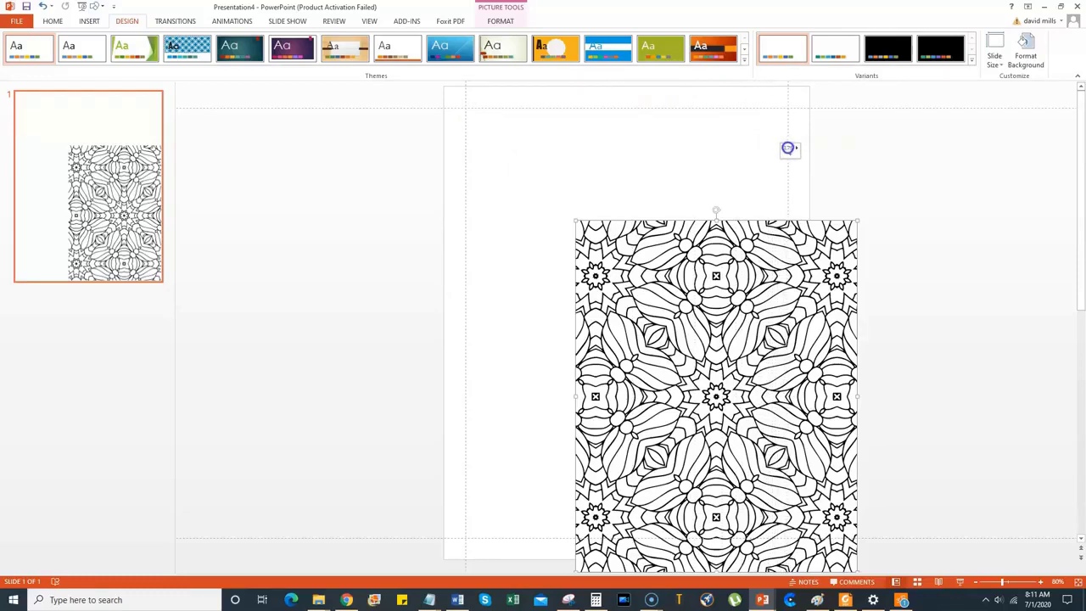
pyautogui.moveTo(788, 148); pyautogui.dragTo(787, 146)
pyautogui.click(858, 144)
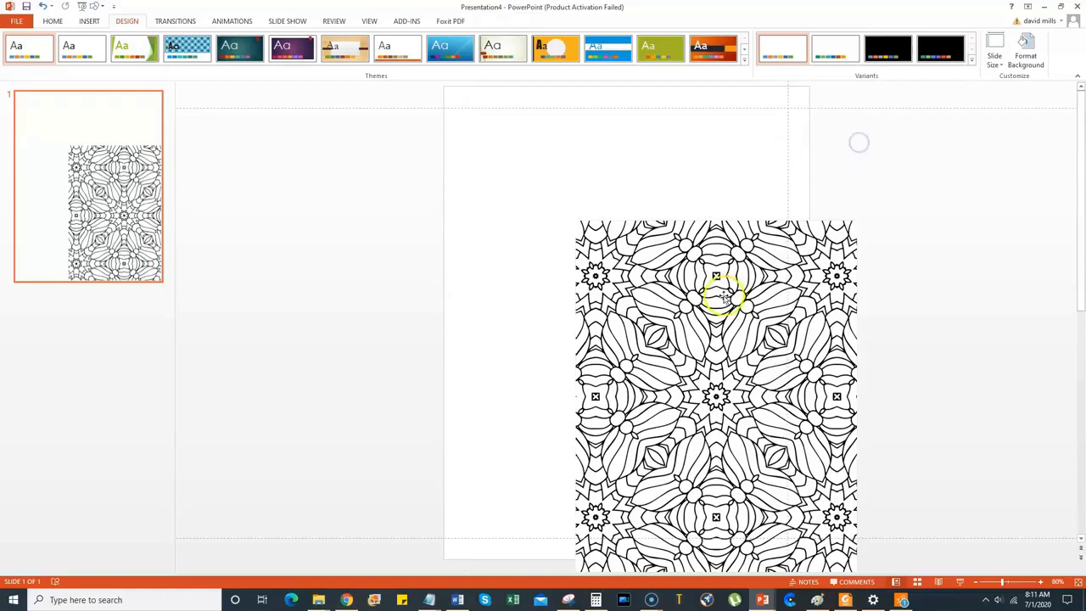
pyautogui.moveTo(788, 91); pyautogui.dragTo(467, 97)
# Step: Move the picture to the upper-left guide intersection and stretch it to the other guides, 7.5 in wide and 10 in high
pyautogui.moveTo(748, 319); pyautogui.dragTo(625, 266)
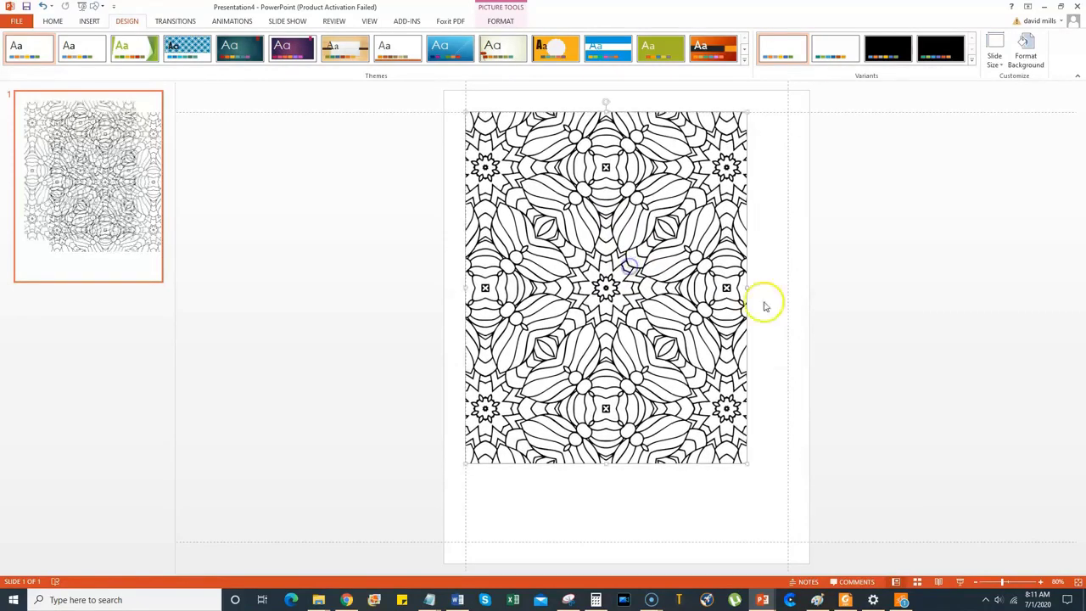
pyautogui.moveTo(749, 289); pyautogui.dragTo(644, 230)
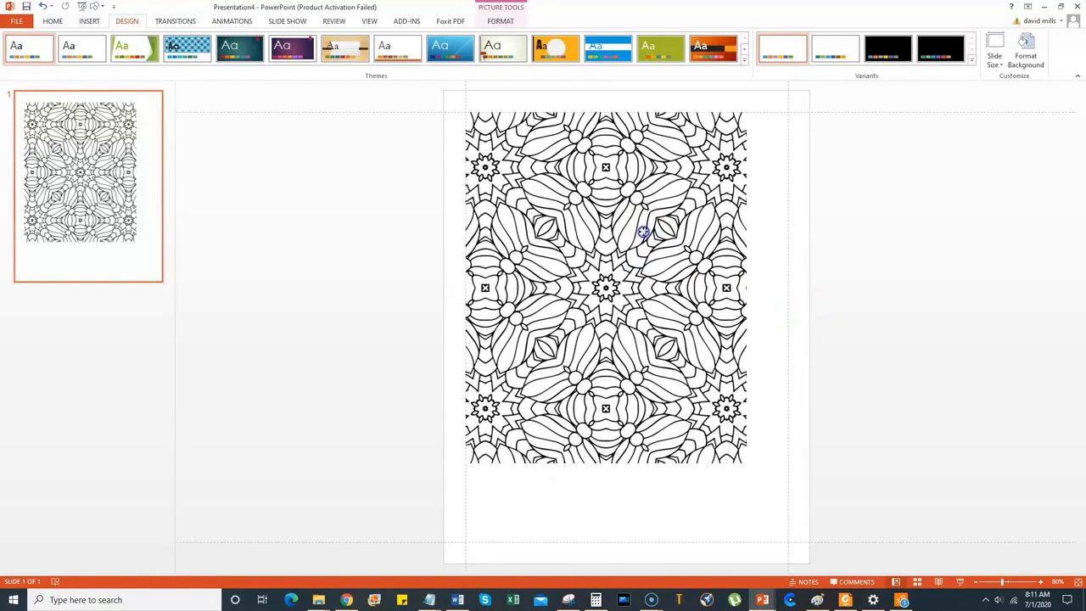
pyautogui.moveTo(746, 287); pyautogui.dragTo(787, 289)
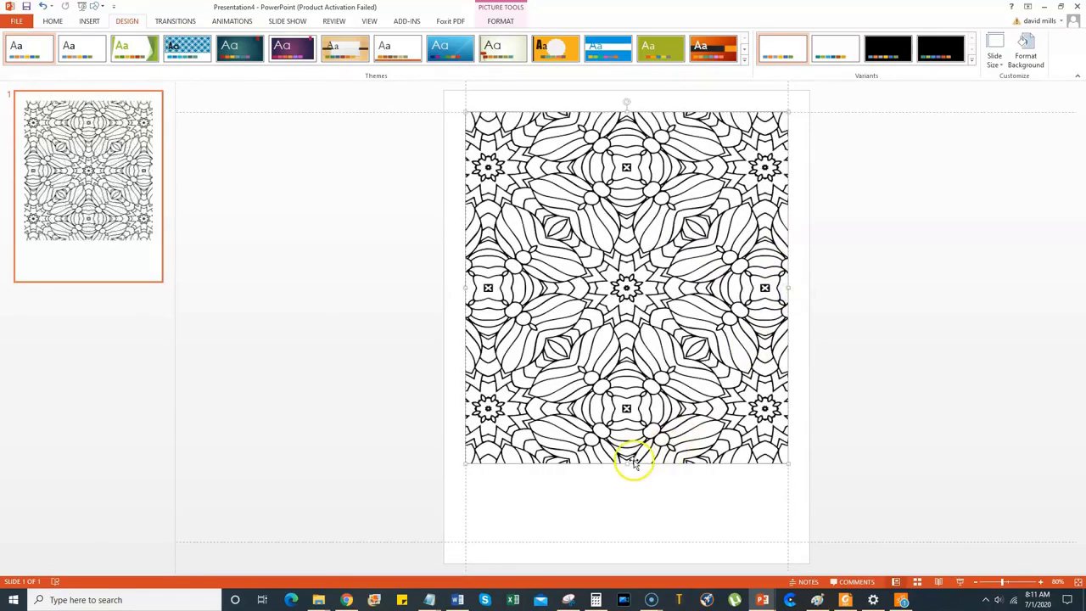
pyautogui.moveTo(628, 483); pyautogui.dragTo(627, 538)
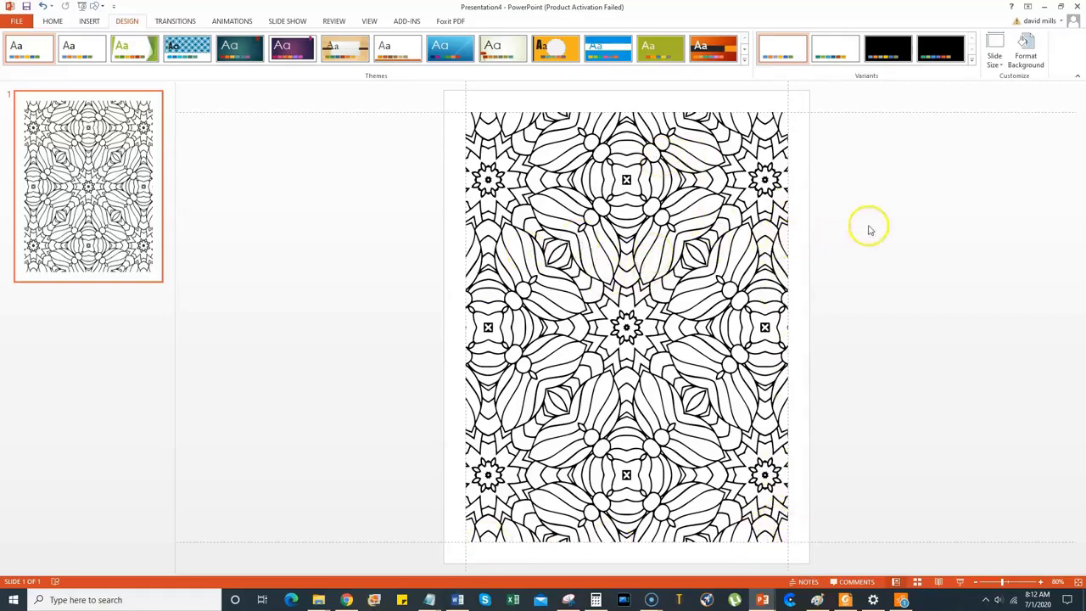
# Step: Give the pattern picture a black picture border with a weight of 2¼ pt
pyautogui.click(530, 186)
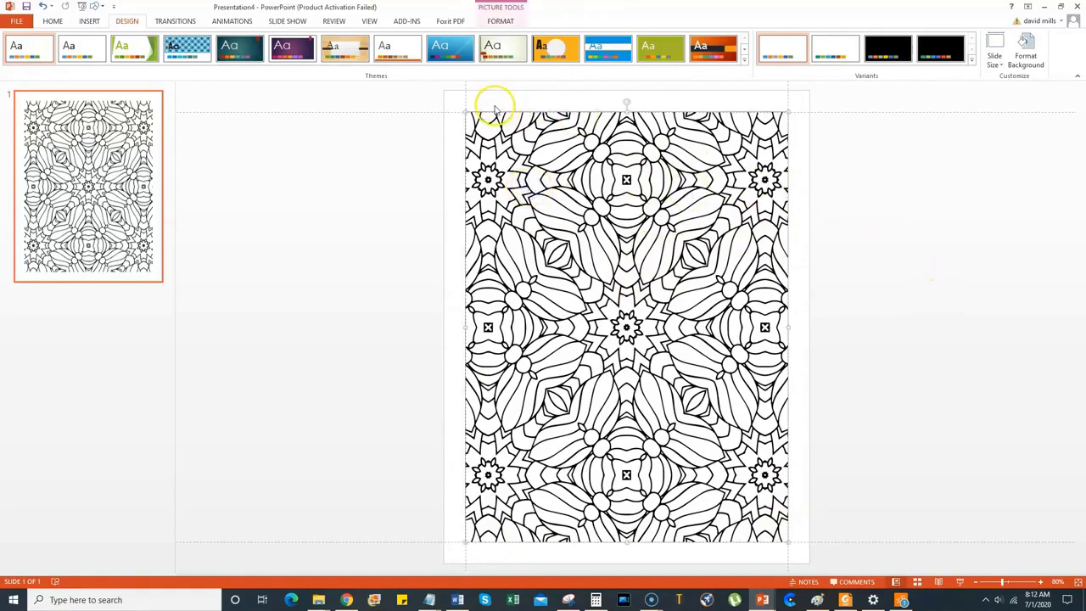
pyautogui.click(506, 21)
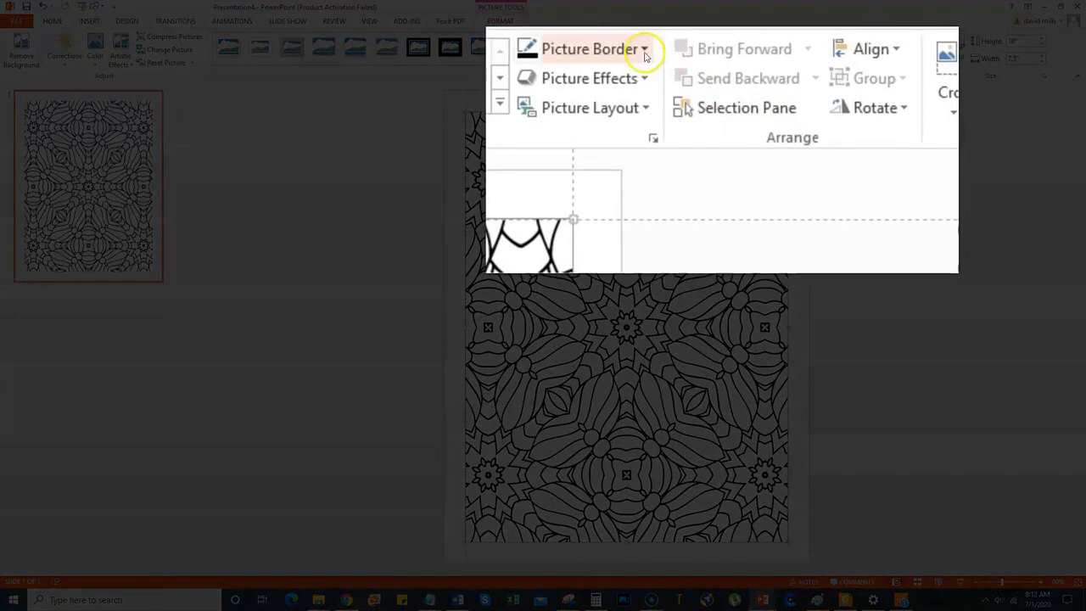
pyautogui.click(645, 51)
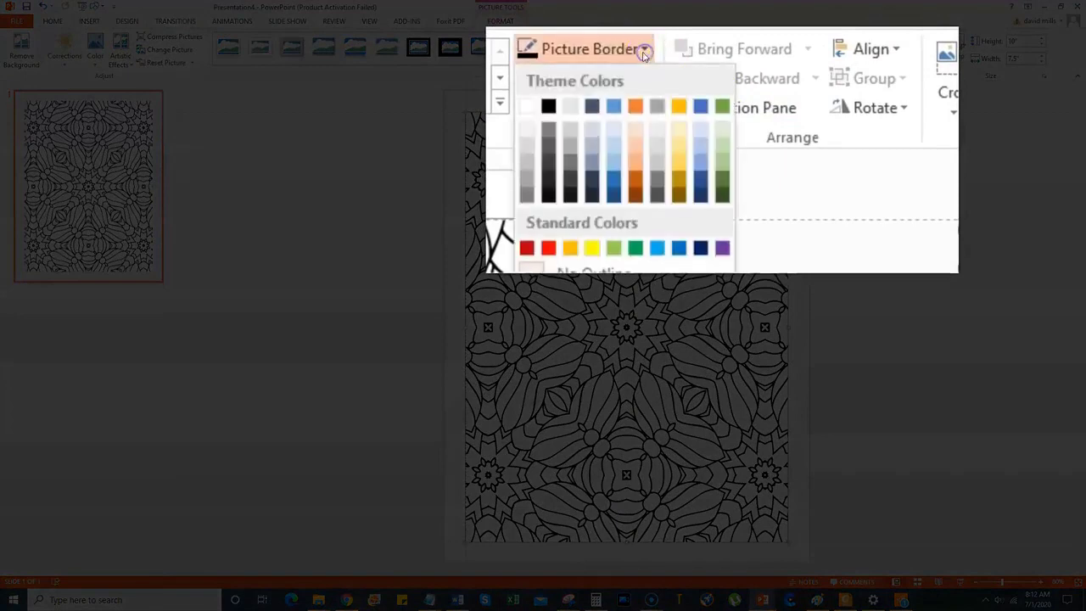
pyautogui.click(547, 105)
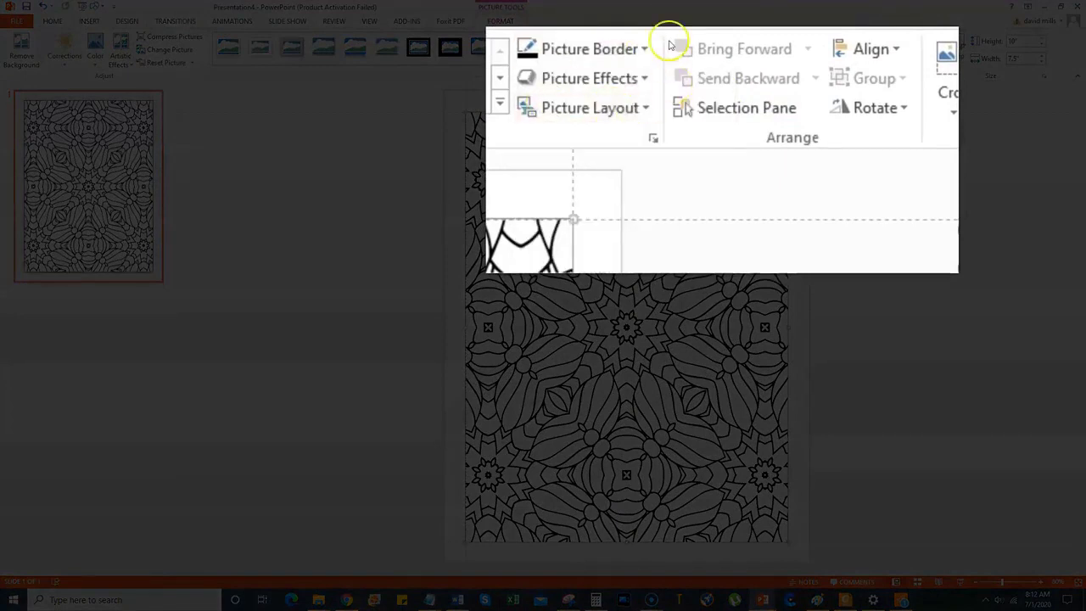
pyautogui.click(642, 51)
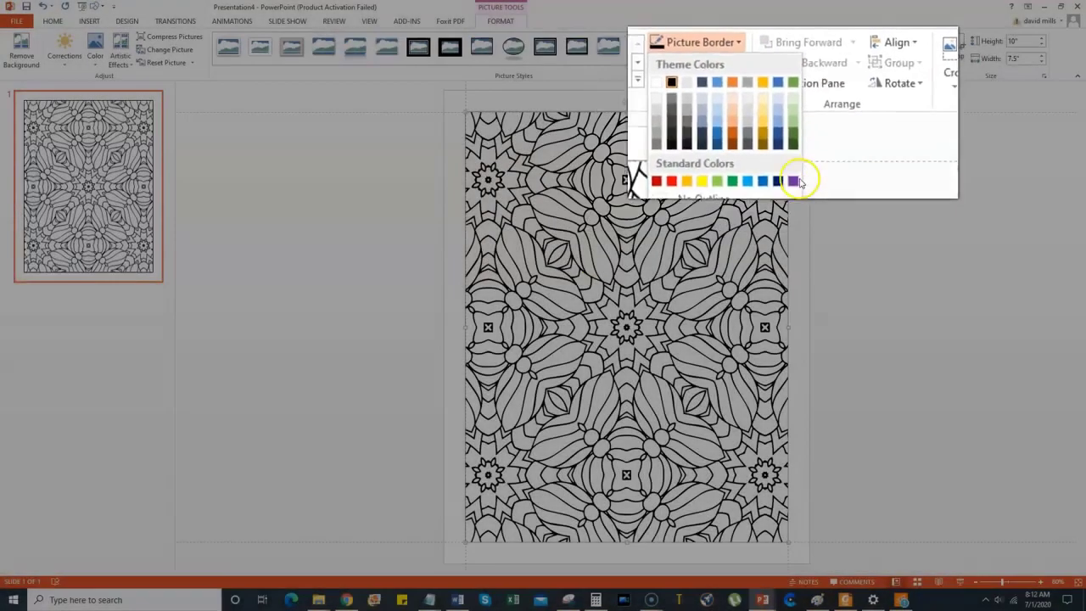
pyautogui.moveTo(791, 179)
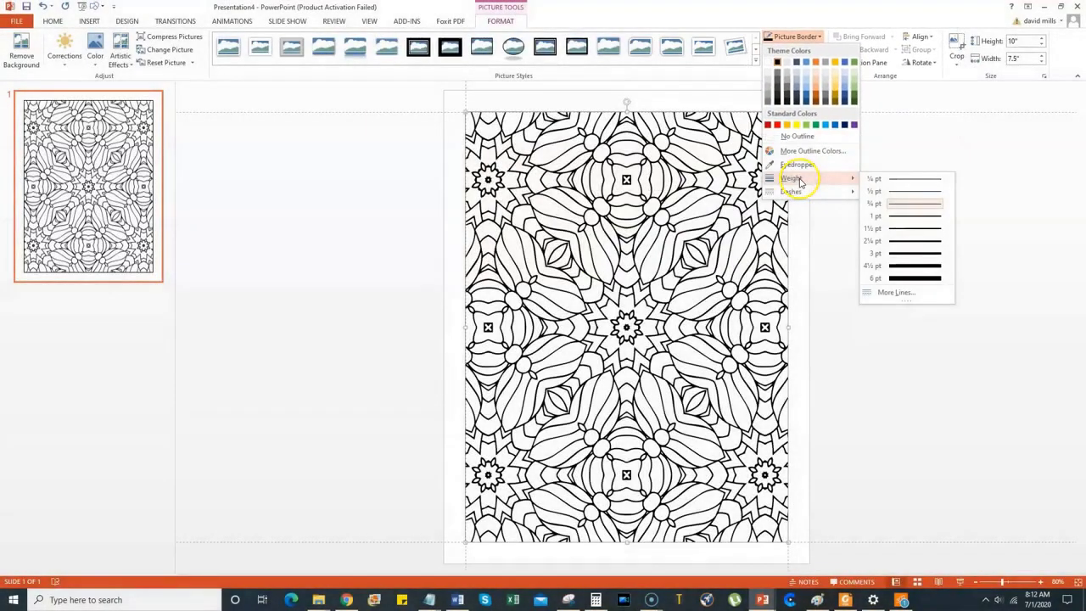
pyautogui.click(903, 246)
pyautogui.click(952, 177)
pyautogui.click(422, 188)
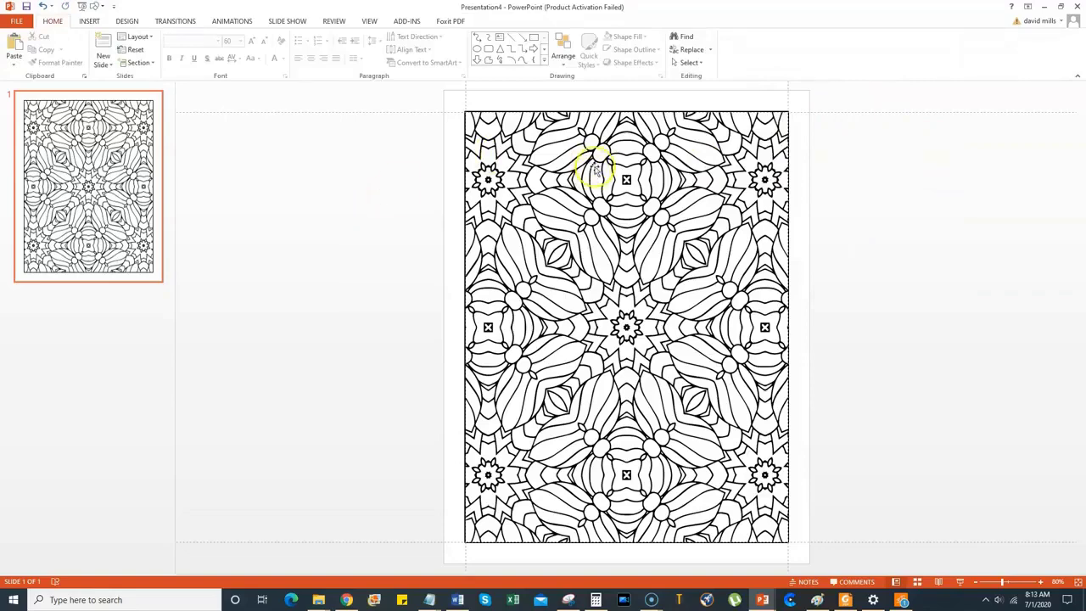
# Step: Shift the picture off the guides, thicken its border to 4½ pt, and realign the picture with the margin guides
pyautogui.moveTo(547, 175); pyautogui.dragTo(567, 189)
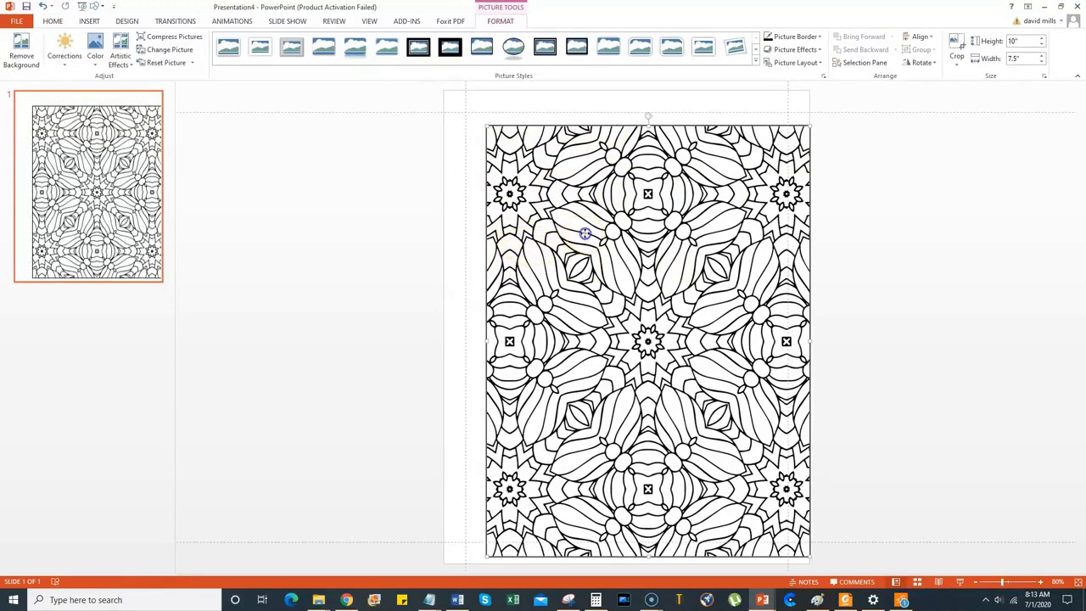
pyautogui.moveTo(611, 200); pyautogui.dragTo(606, 195)
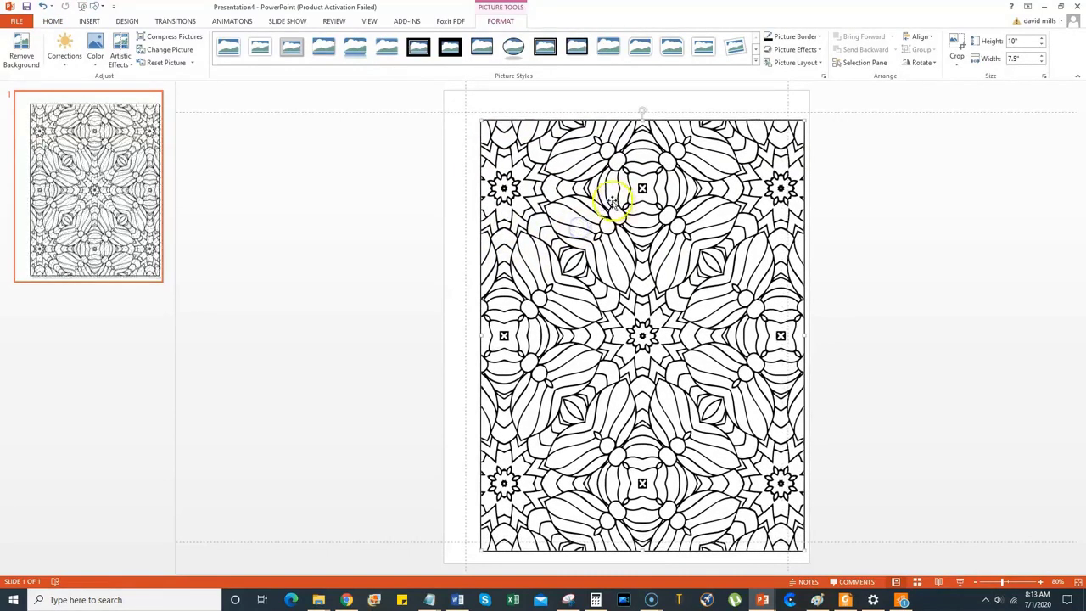
pyautogui.click(816, 36)
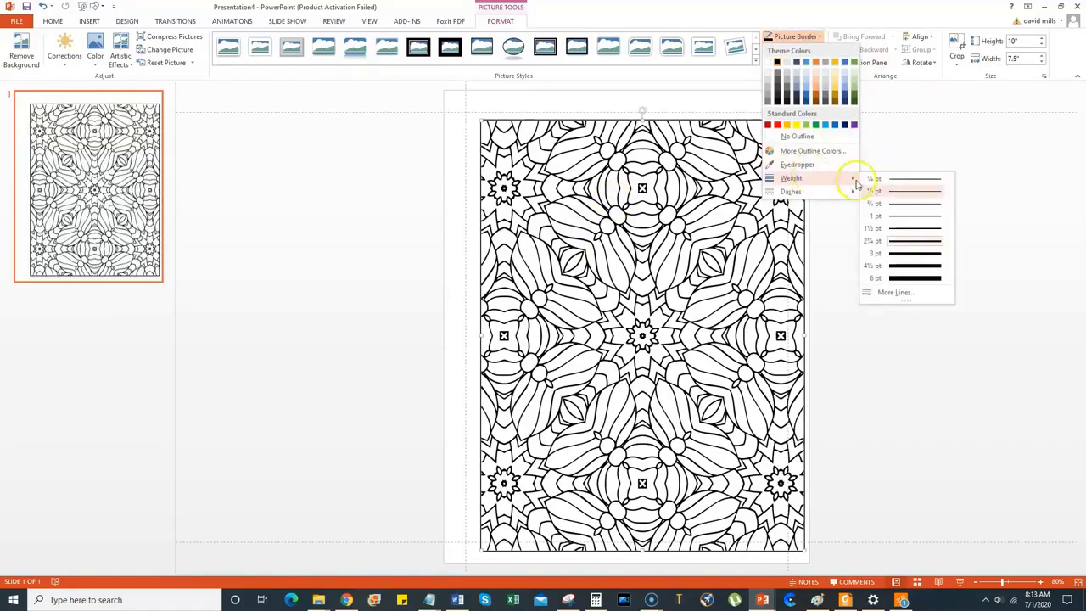
pyautogui.click(893, 268)
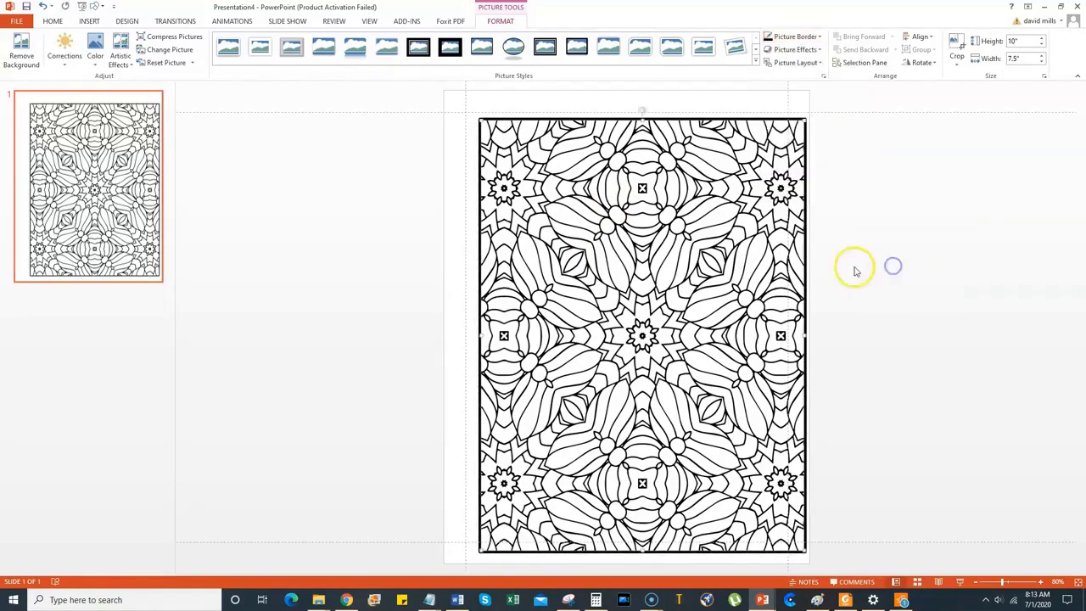
pyautogui.moveTo(617, 241); pyautogui.dragTo(595, 231)
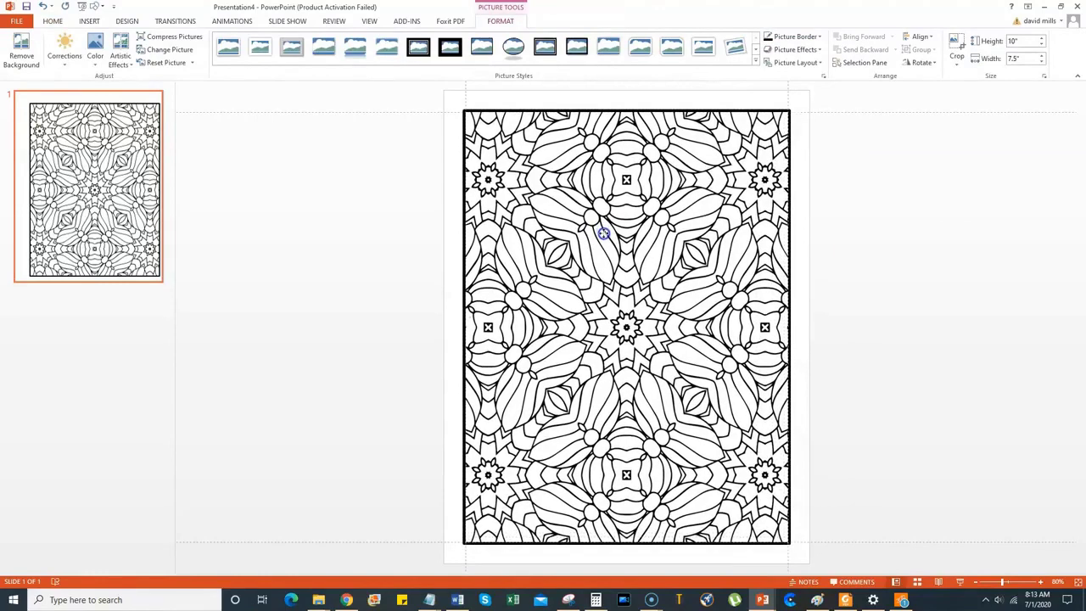
pyautogui.click(913, 207)
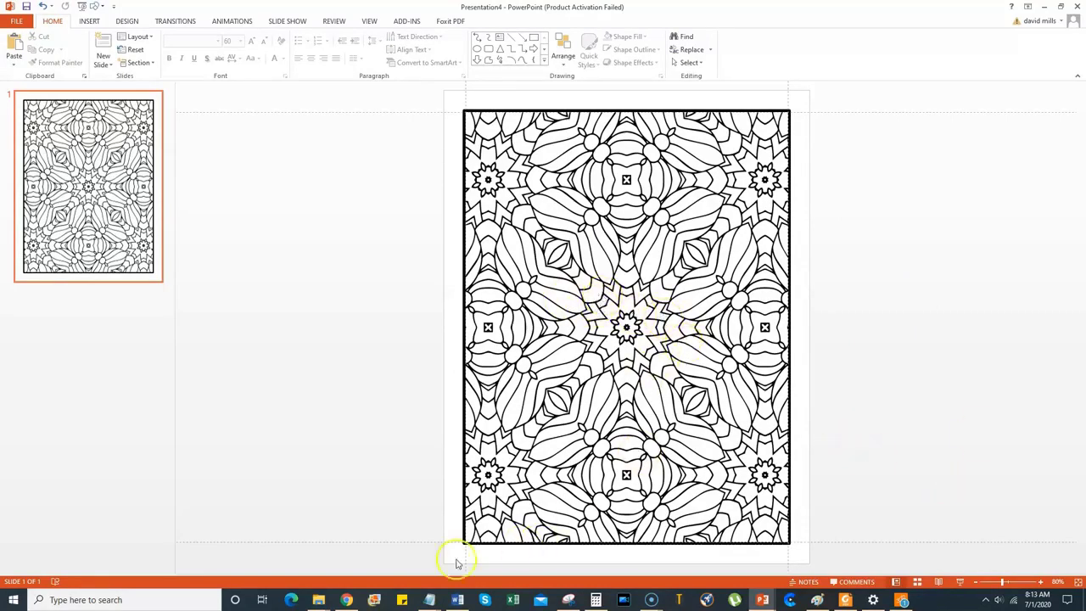
# Step: Switch to the SUCCESS quotes page in Chrome and select the first quote's text, "Your limitation—it's only your imagination.", without its number
pyautogui.moveTo(346, 599)
pyautogui.click(347, 562)
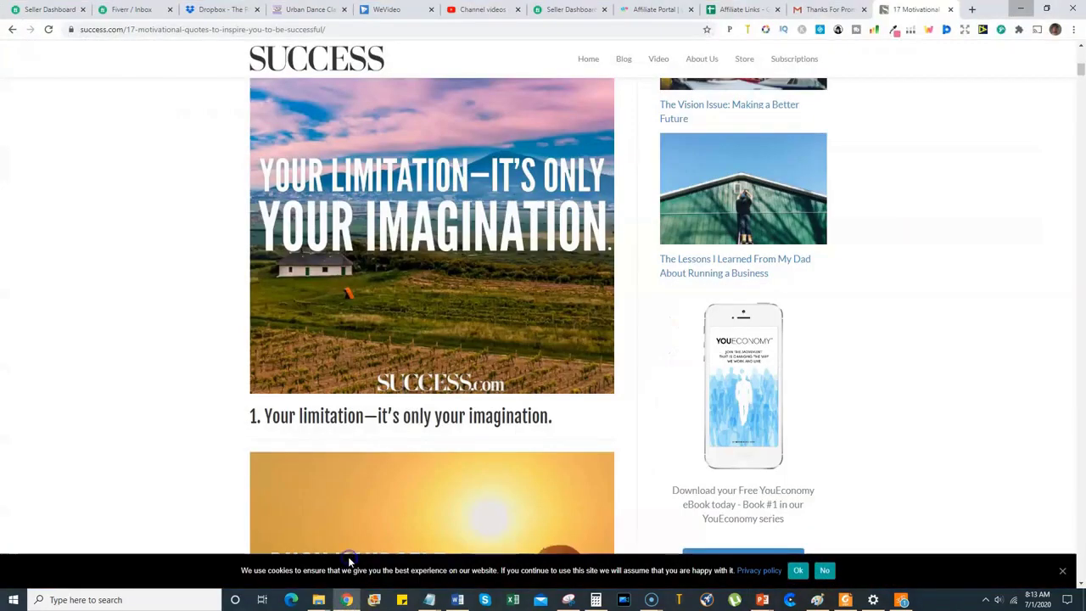
pyautogui.scroll(-1, 303, 399)
pyautogui.scroll(1, 303, 407)
pyautogui.moveTo(553, 422); pyautogui.dragTo(382, 414)
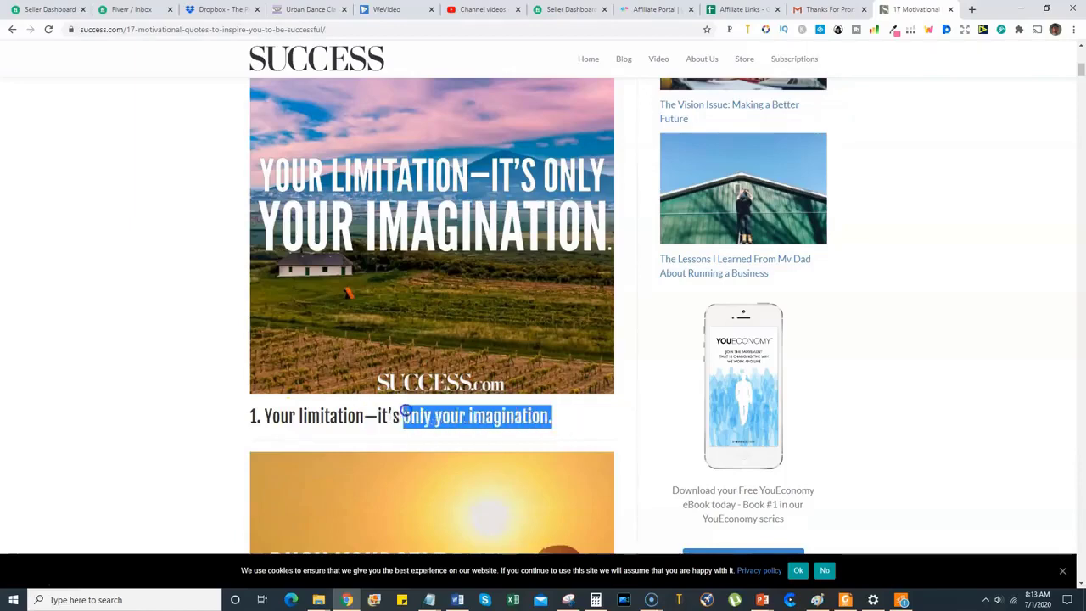
pyautogui.moveTo(384, 413); pyautogui.dragTo(267, 413)
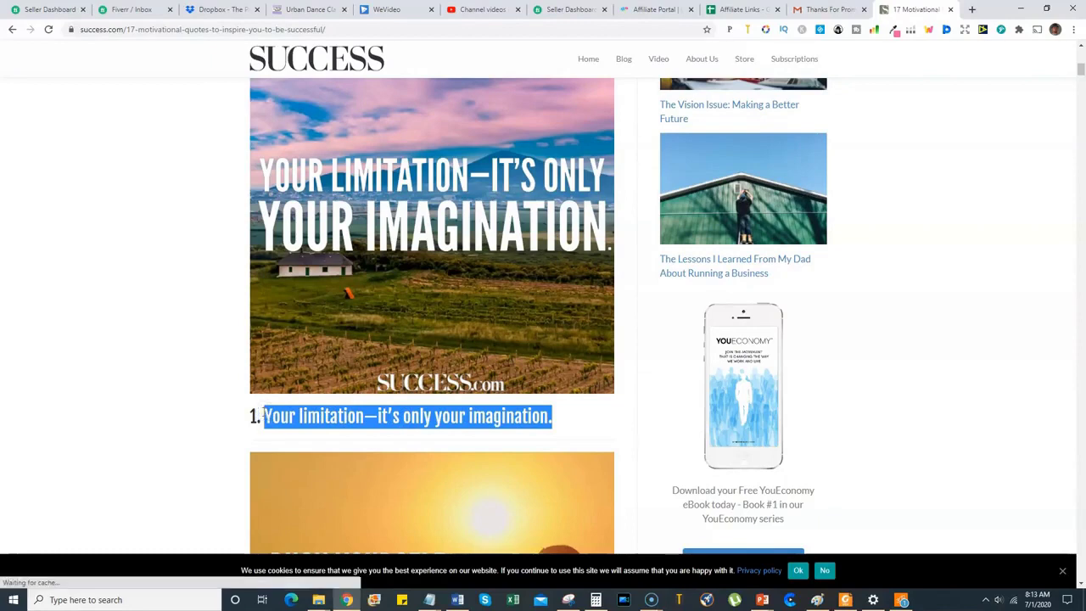
# Step: Return to the coloring page presentation in PowerPoint and insert a WordArt text box in the plain black style over the pattern picture
pyautogui.click(762, 600)
pyautogui.click(895, 556)
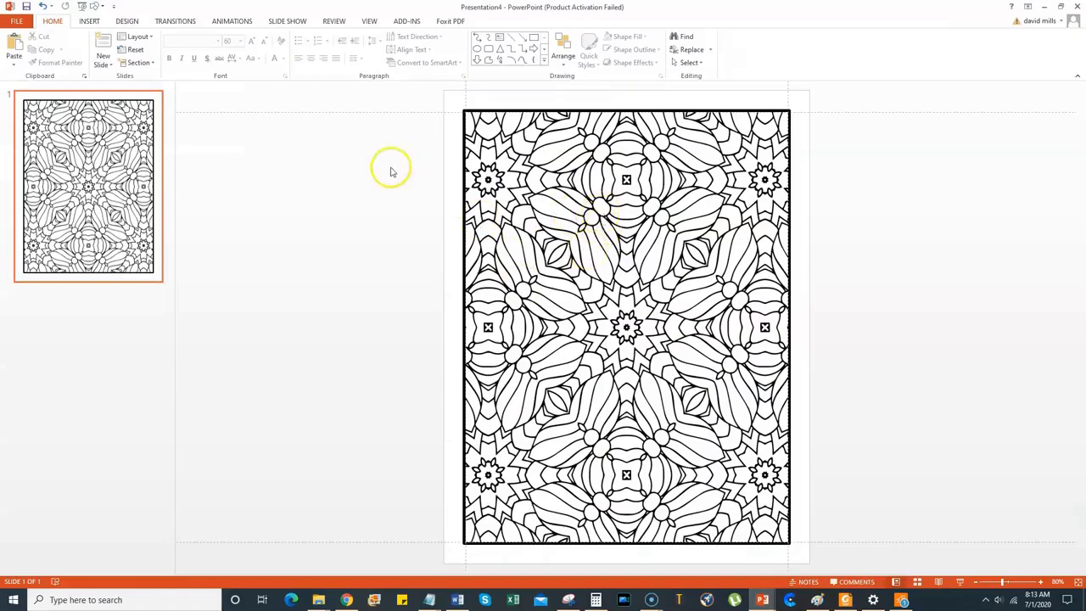
pyautogui.click(535, 268)
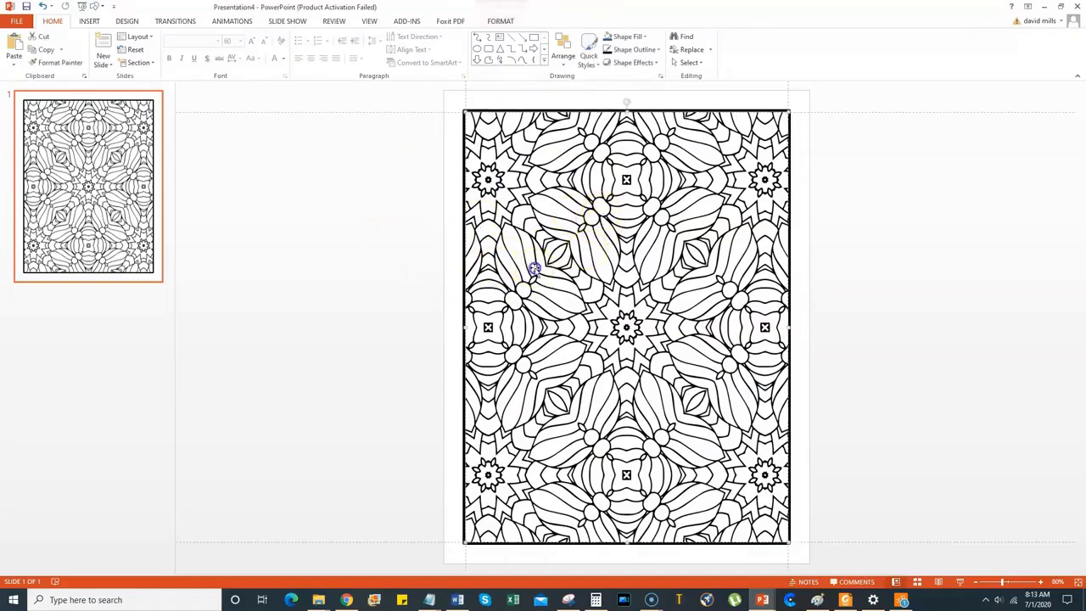
pyautogui.click(90, 21)
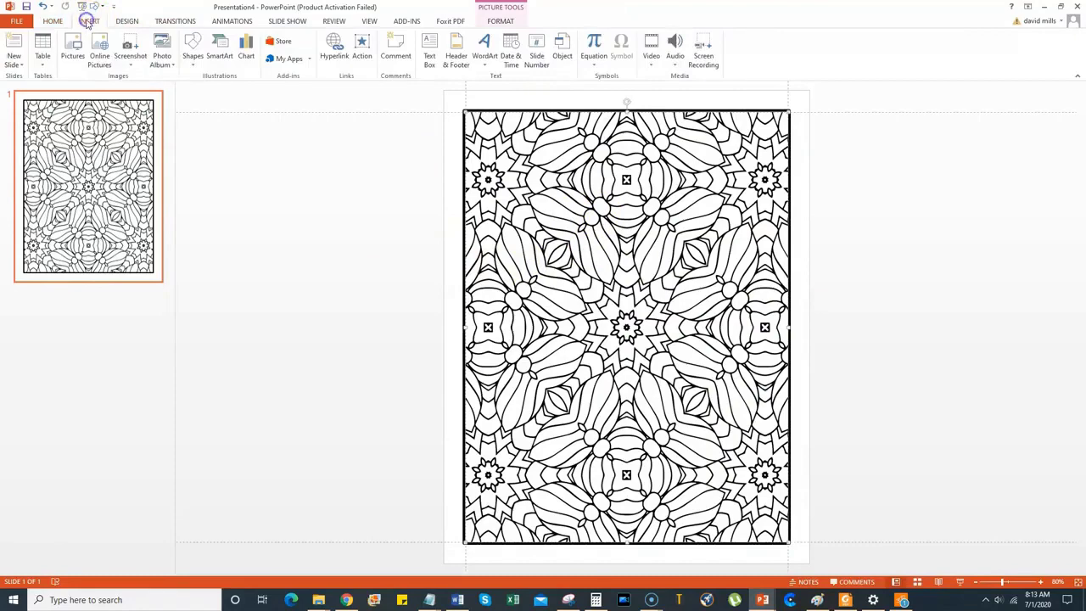
pyautogui.click(485, 60)
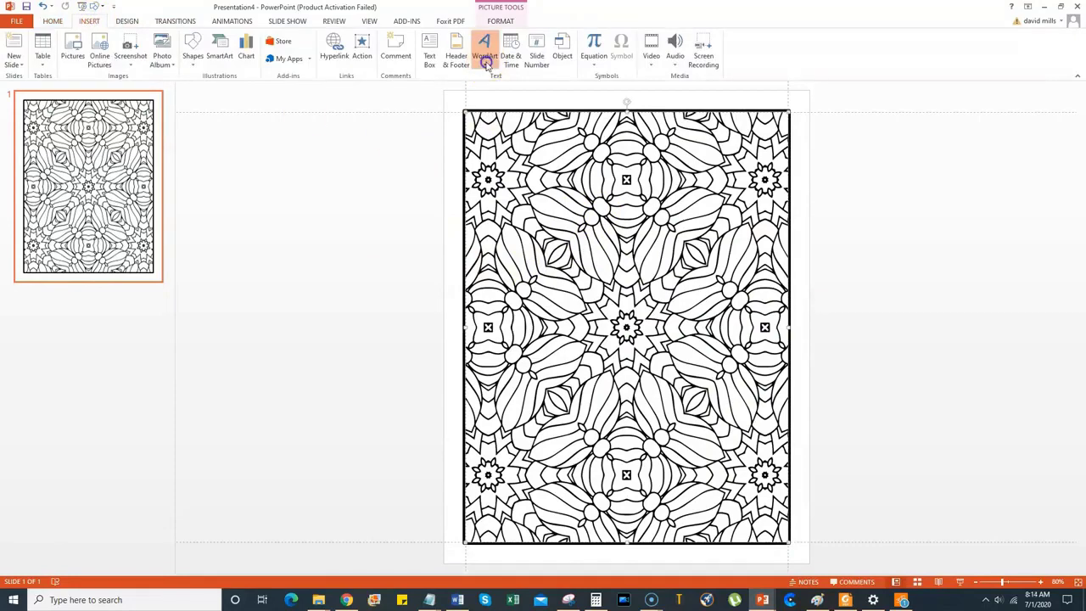
pyautogui.click(490, 91)
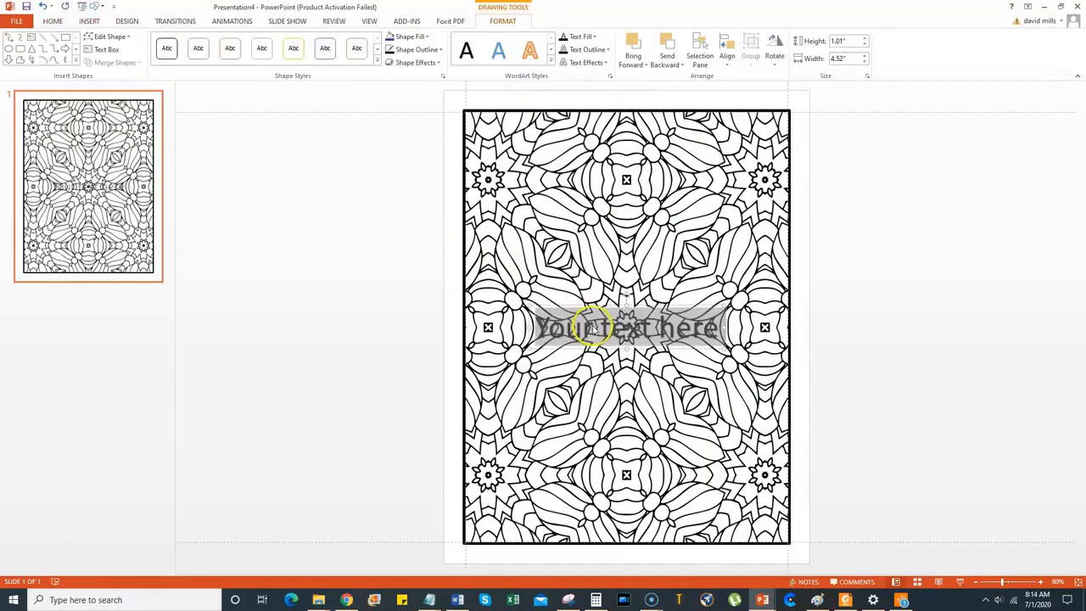